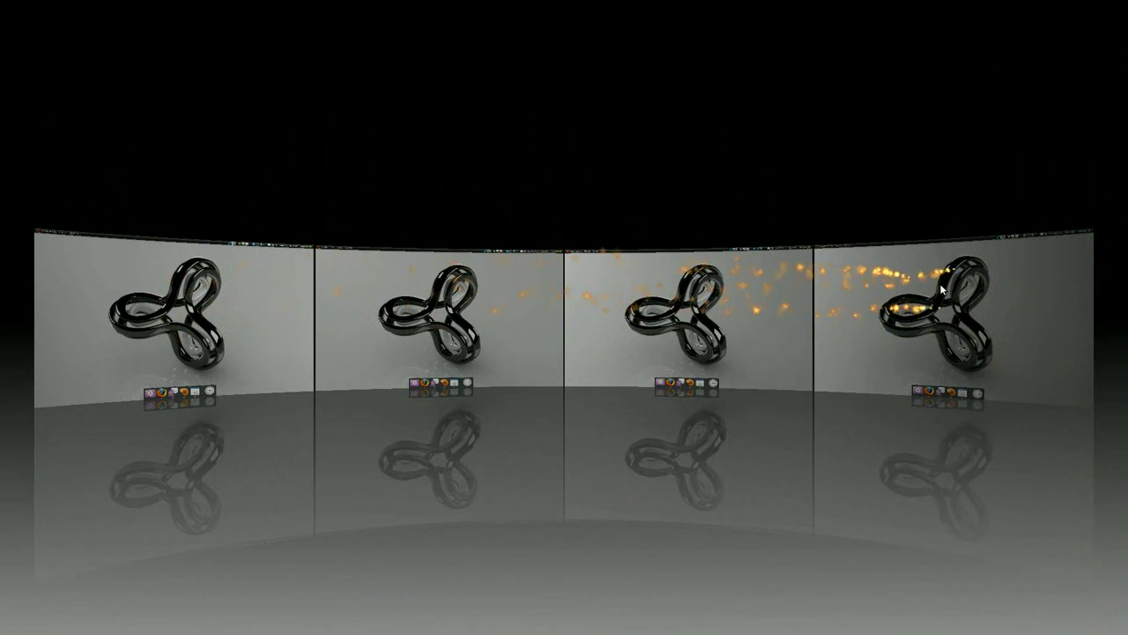
# Open the home folder, drag it to show translucent moving, then close it with fire.
pyautogui.click(245, 304)
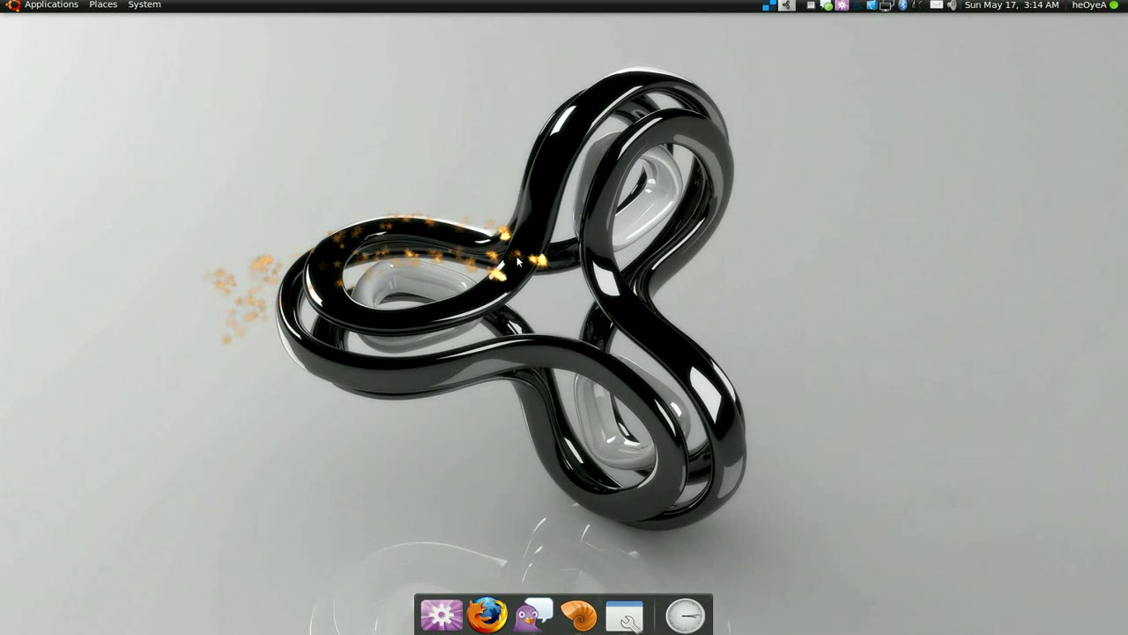
pyautogui.click(578, 615)
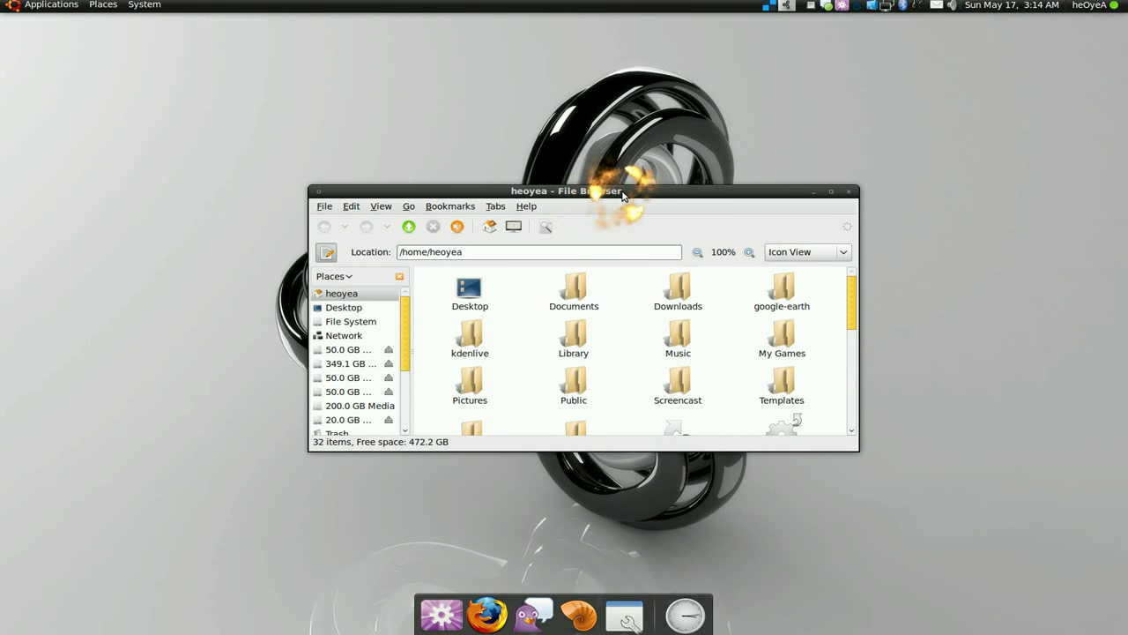
pyautogui.moveTo(621, 194); pyautogui.dragTo(618, 170)
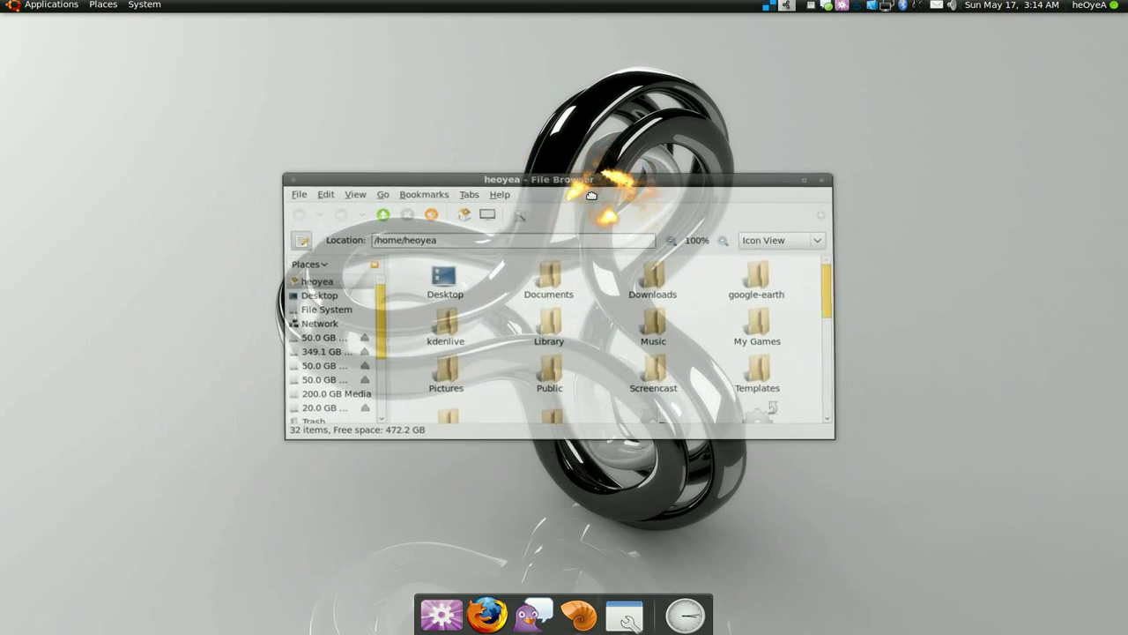
pyautogui.moveTo(618, 171); pyautogui.dragTo(586, 183)
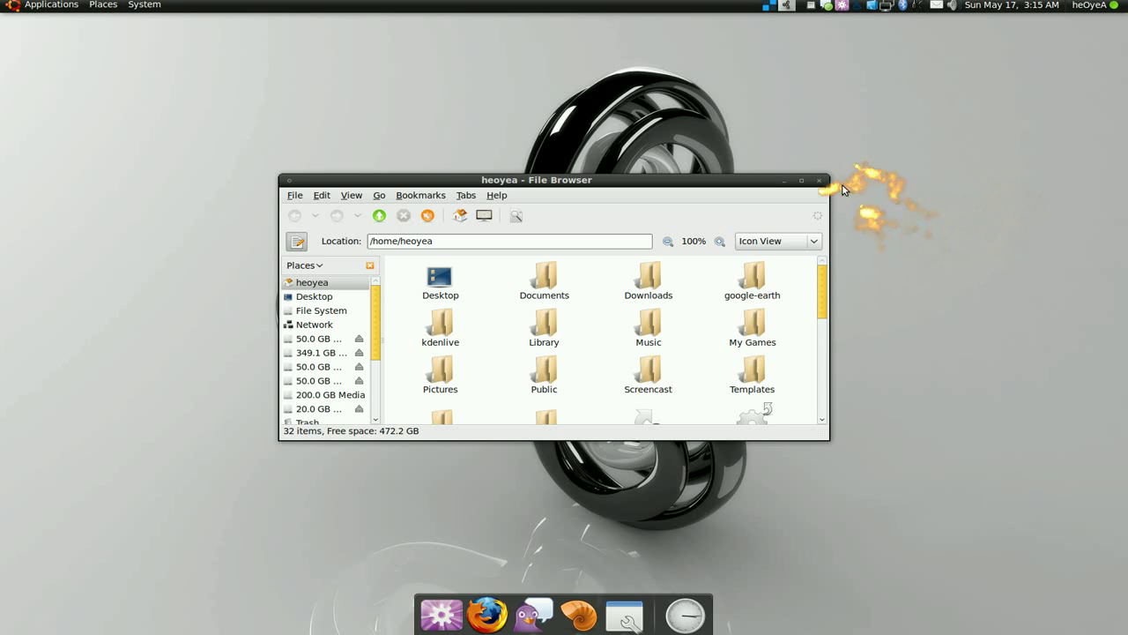
pyautogui.click(817, 181)
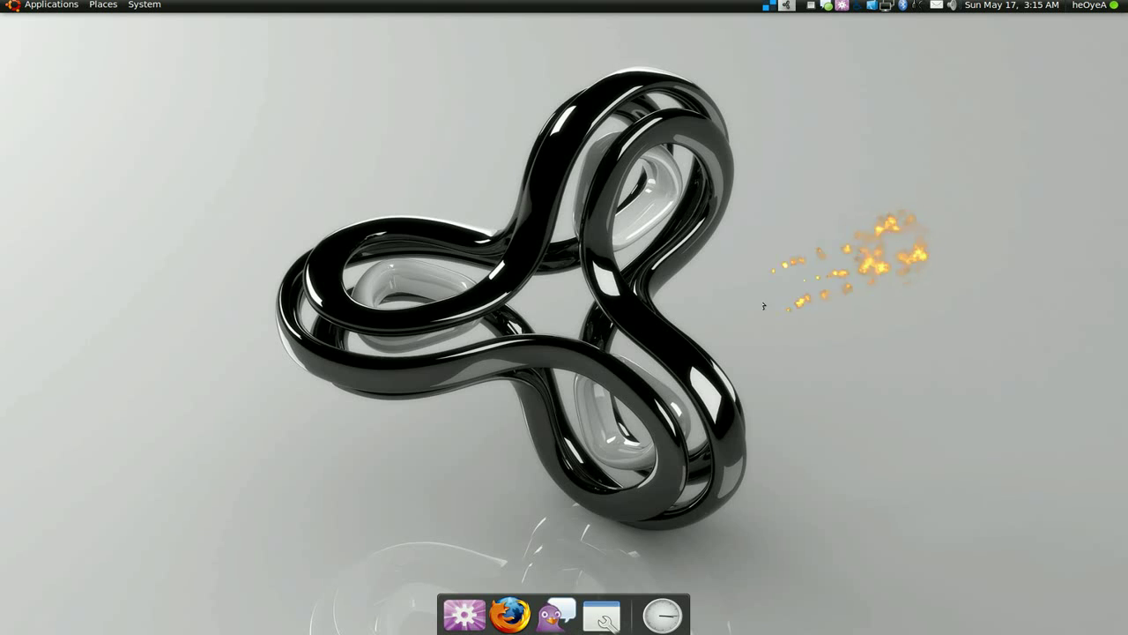
pyautogui.click(603, 621)
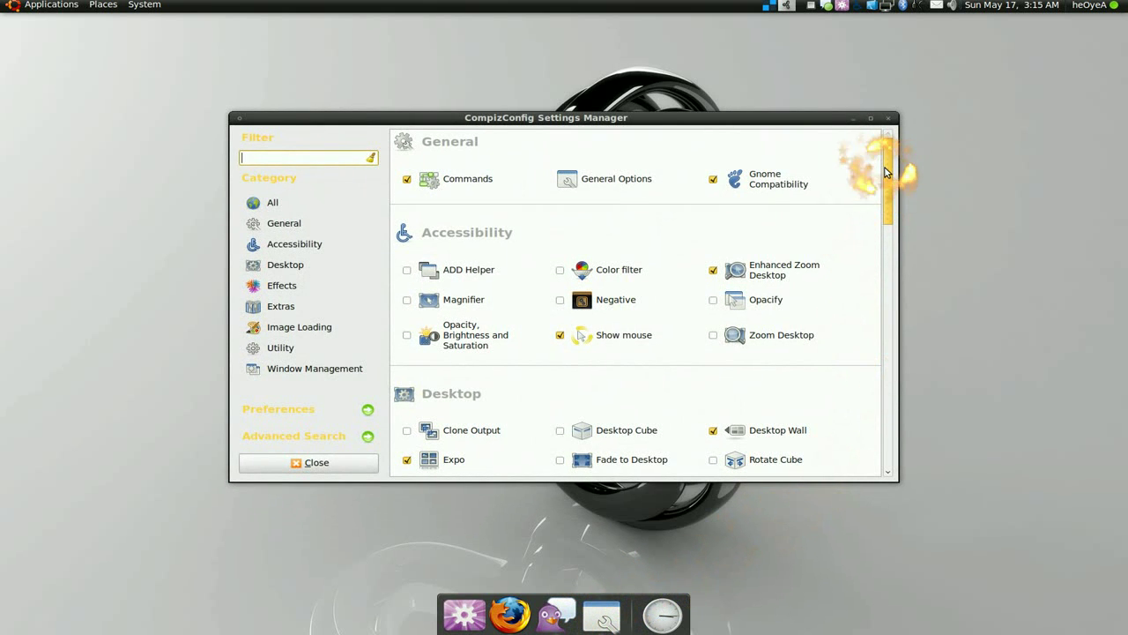
# Set the Expo plugin's Appearance deformation to Curve.
pyautogui.scroll(-3, 886, 172)
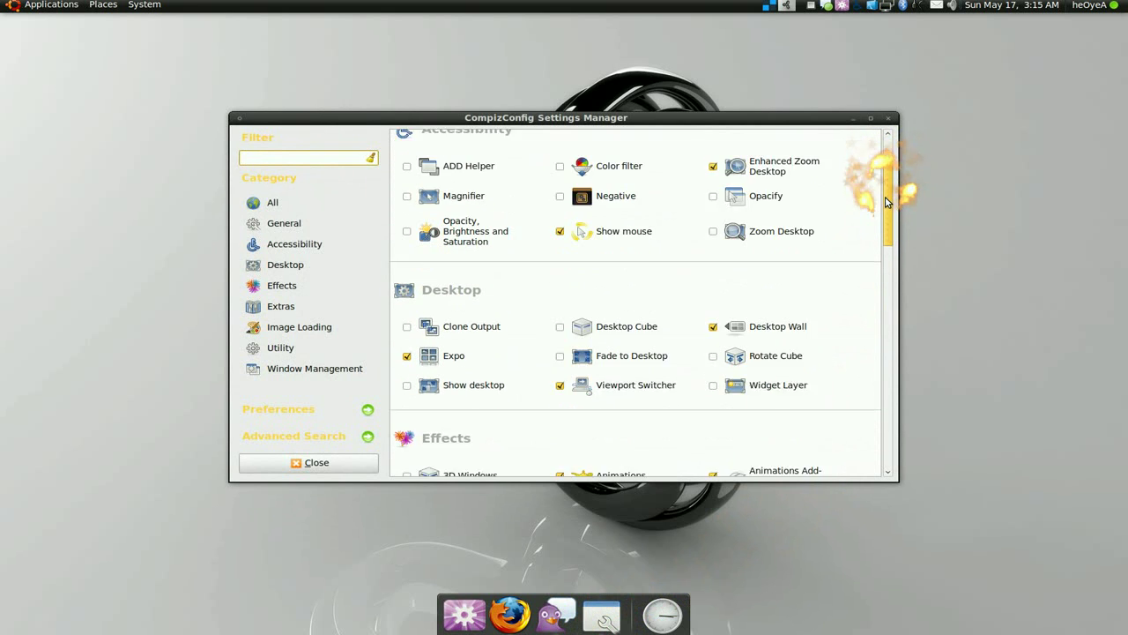
pyautogui.scroll(-2, 886, 176)
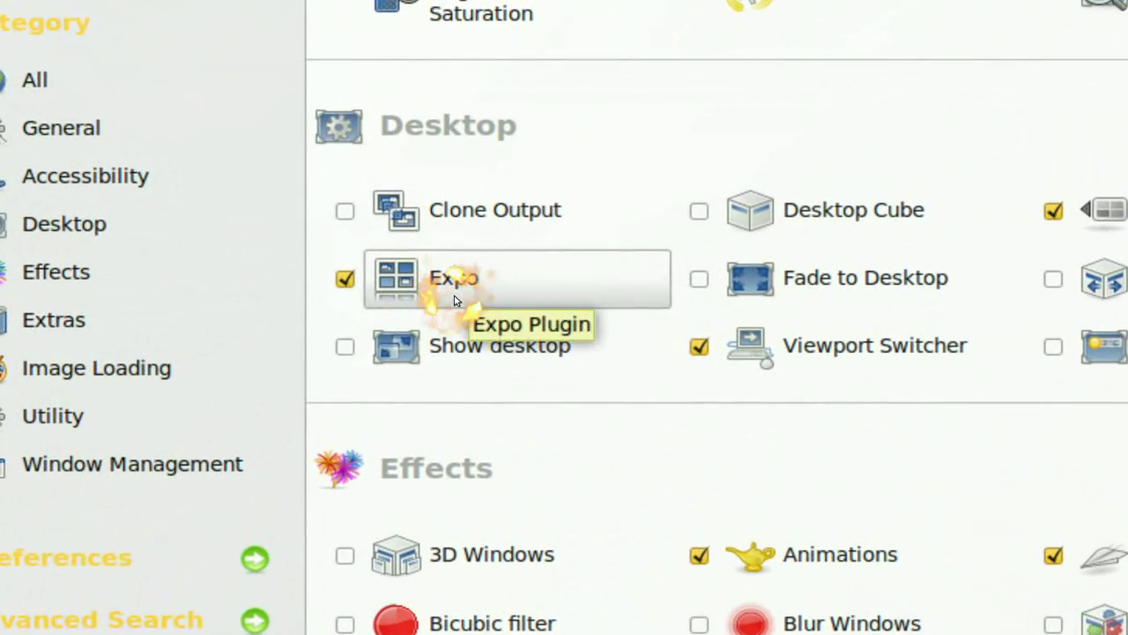
pyautogui.click(454, 295)
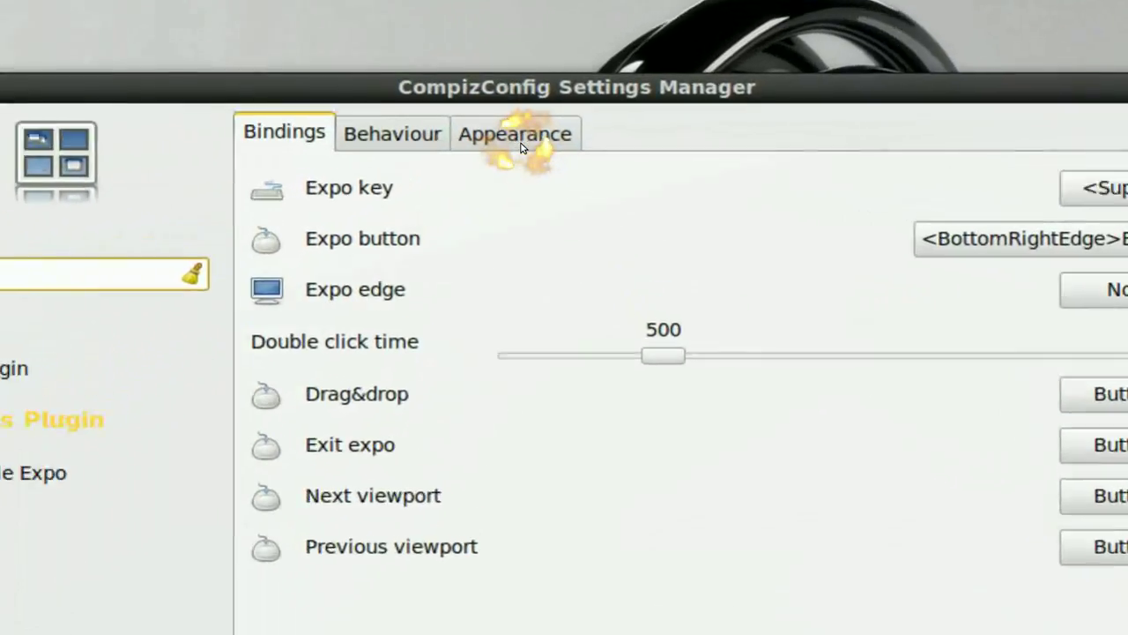
pyautogui.click(520, 148)
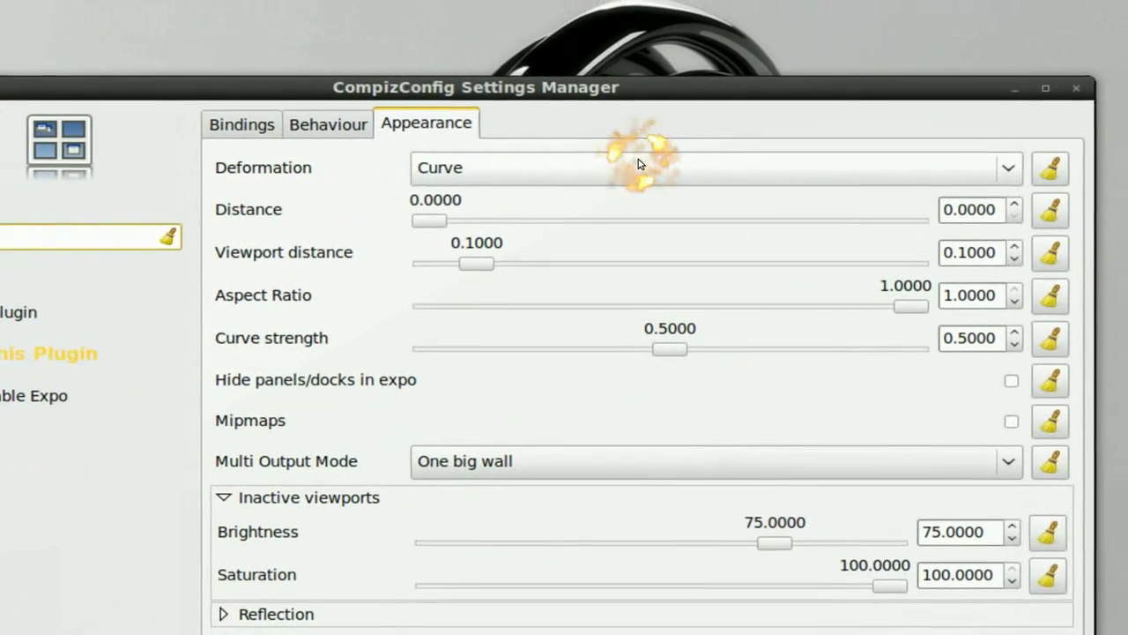
pyautogui.click(547, 168)
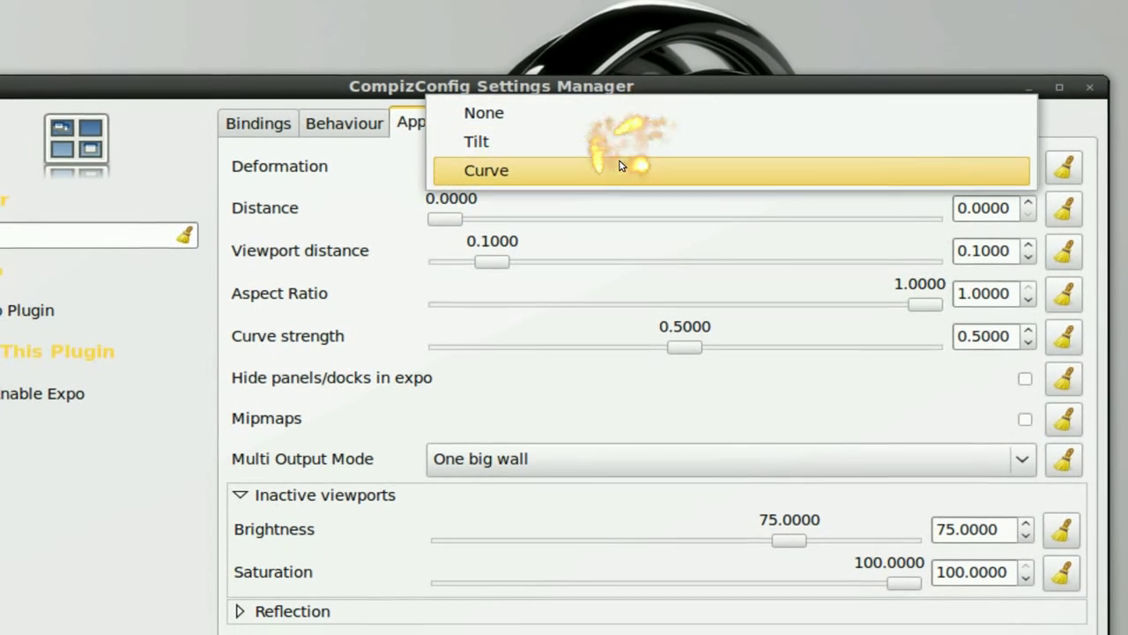
pyautogui.click(608, 185)
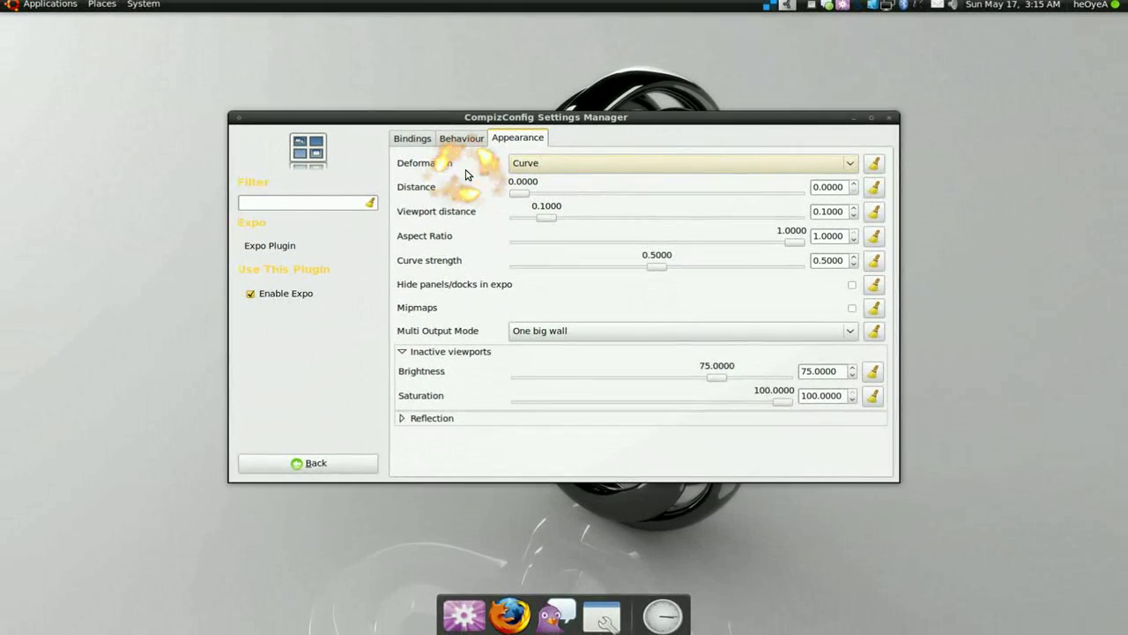
# Confirm the Move Window plugin's moving-window opacity is 71, then return to the plugin list.
pyautogui.click(313, 462)
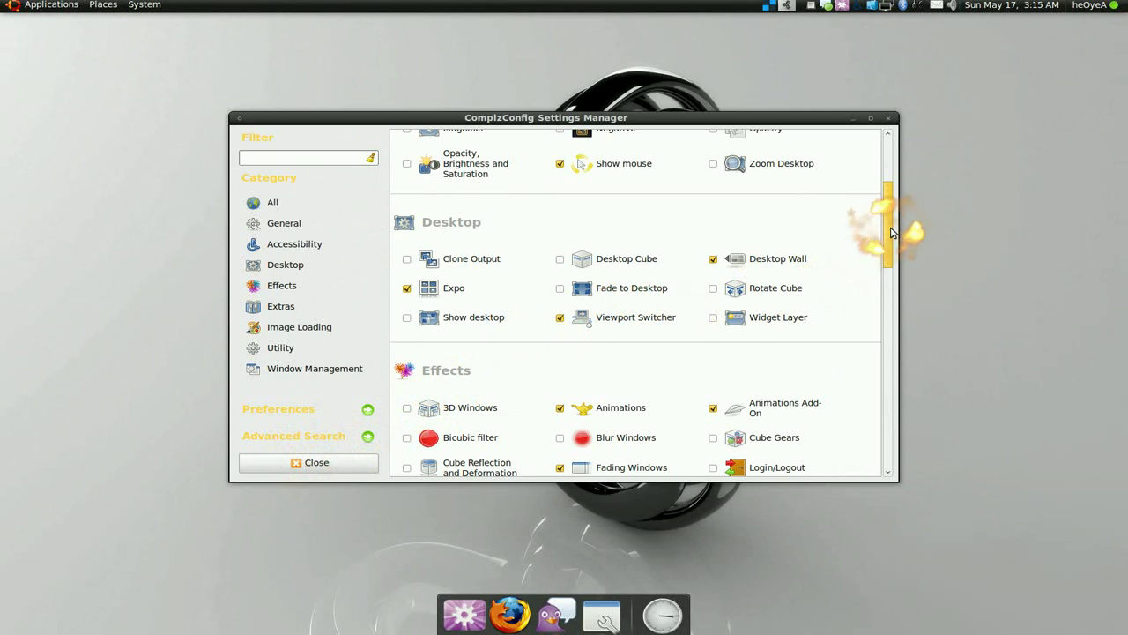
pyautogui.moveTo(888, 224); pyautogui.dragTo(877, 433)
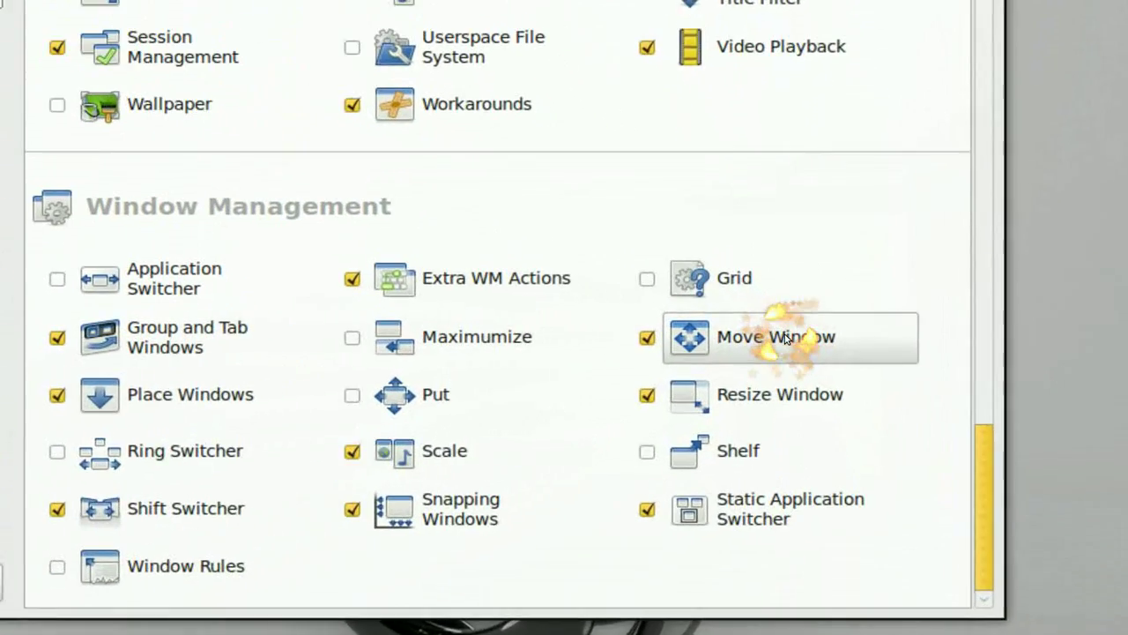
pyautogui.click(787, 339)
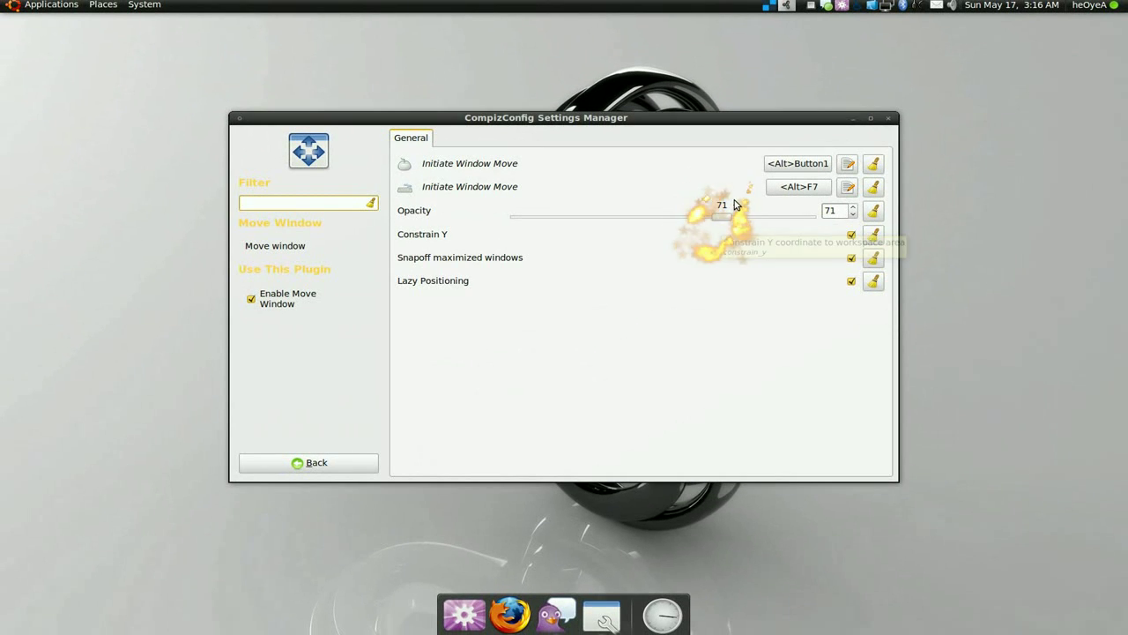
pyautogui.click(284, 466)
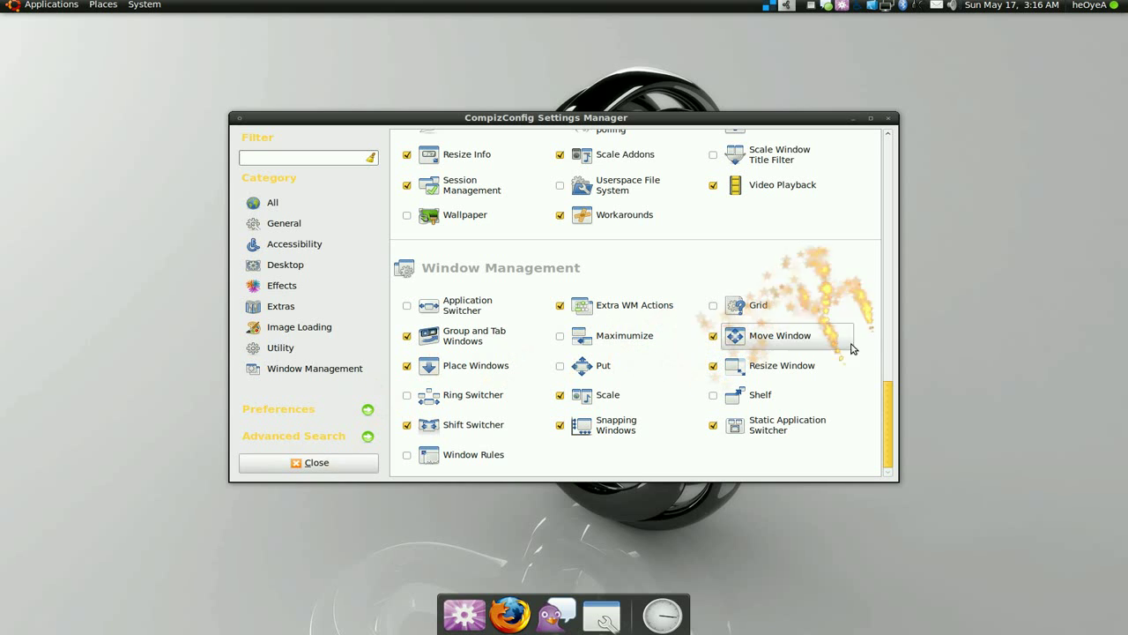
# Open the Animations Add-On and expand its Burn section to show the fire particle options.
pyautogui.moveTo(886, 396); pyautogui.dragTo(884, 255)
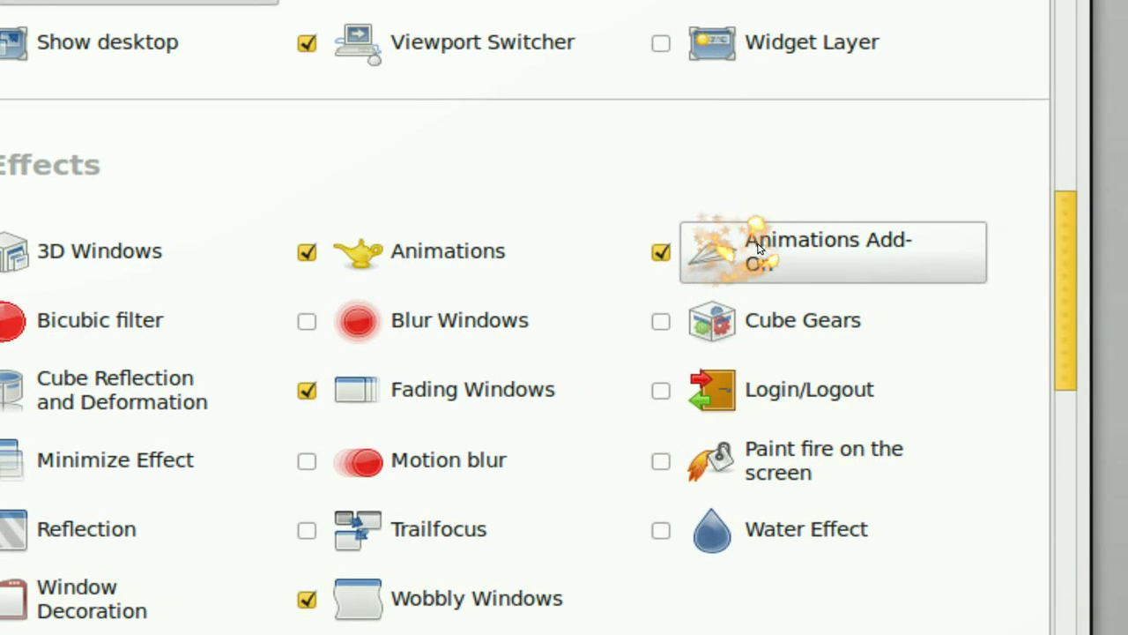
pyautogui.click(764, 248)
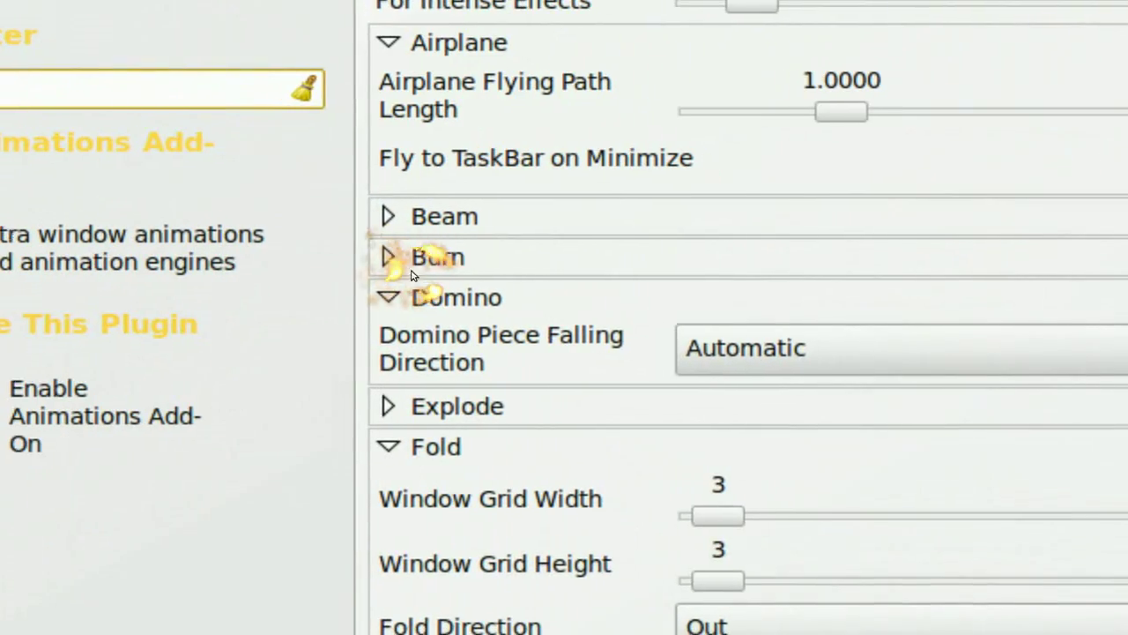
pyautogui.click(403, 267)
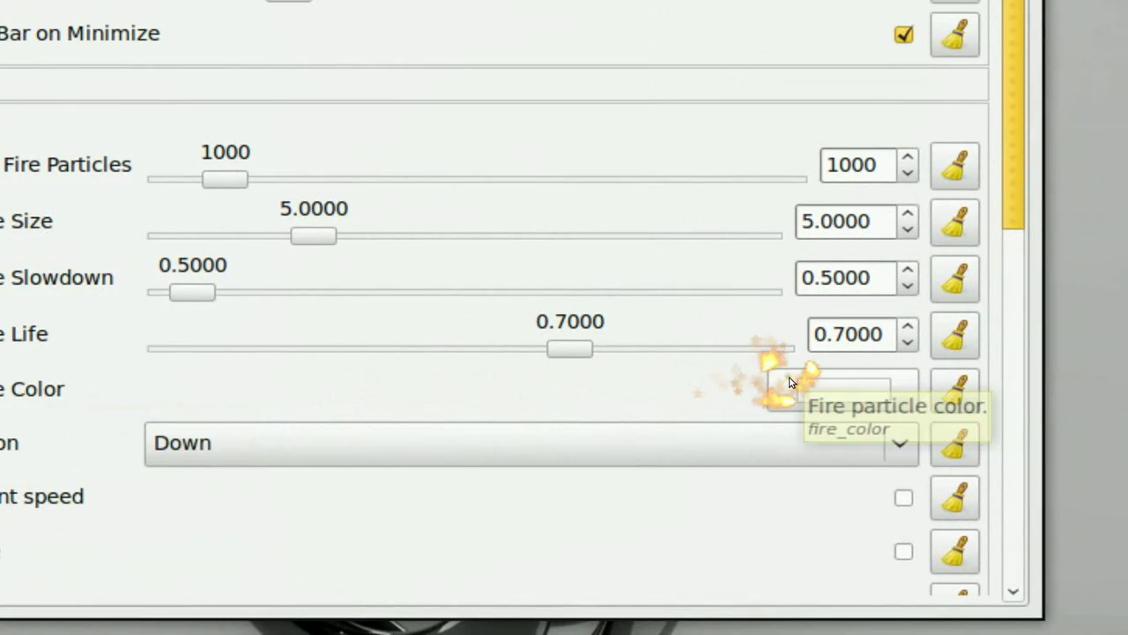
# Change the Burn fire particle colour to white (#FFFFFF).
pyautogui.click(790, 382)
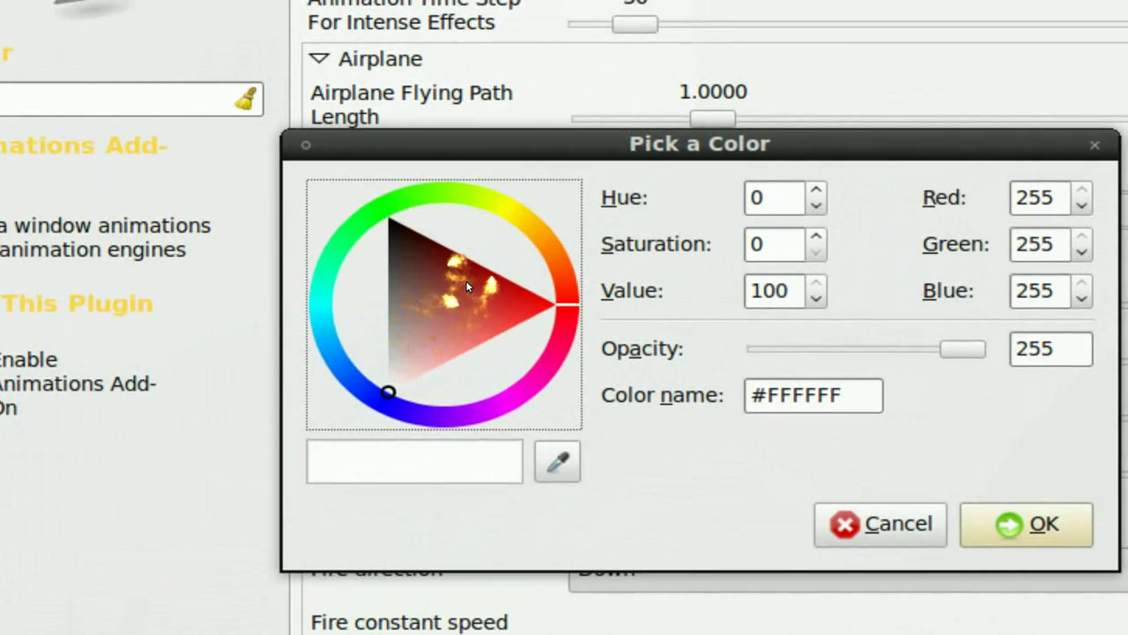
pyautogui.click(496, 280)
pyautogui.moveTo(474, 292); pyautogui.dragTo(433, 331)
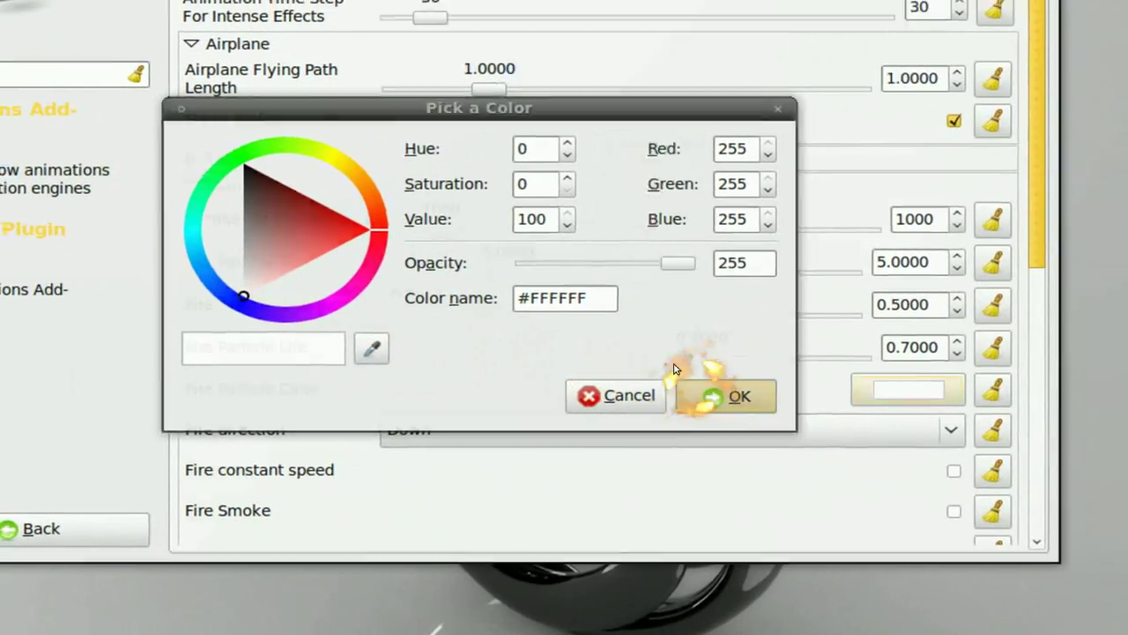
pyautogui.click(696, 395)
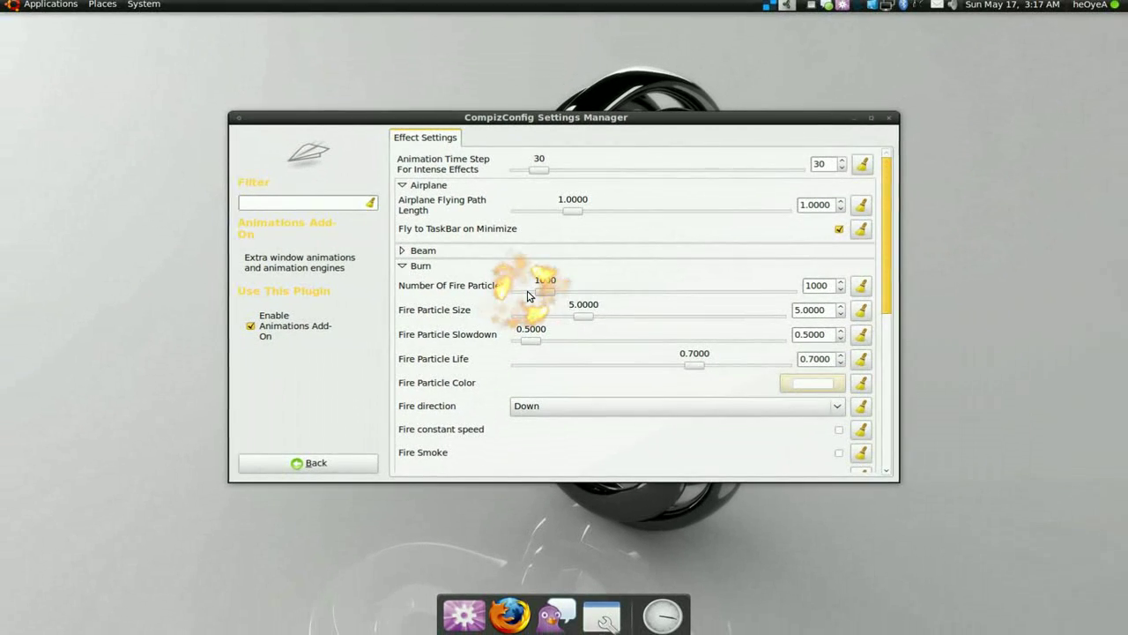
# Open the Animations plugin's Close Animation settings.
pyautogui.click(335, 462)
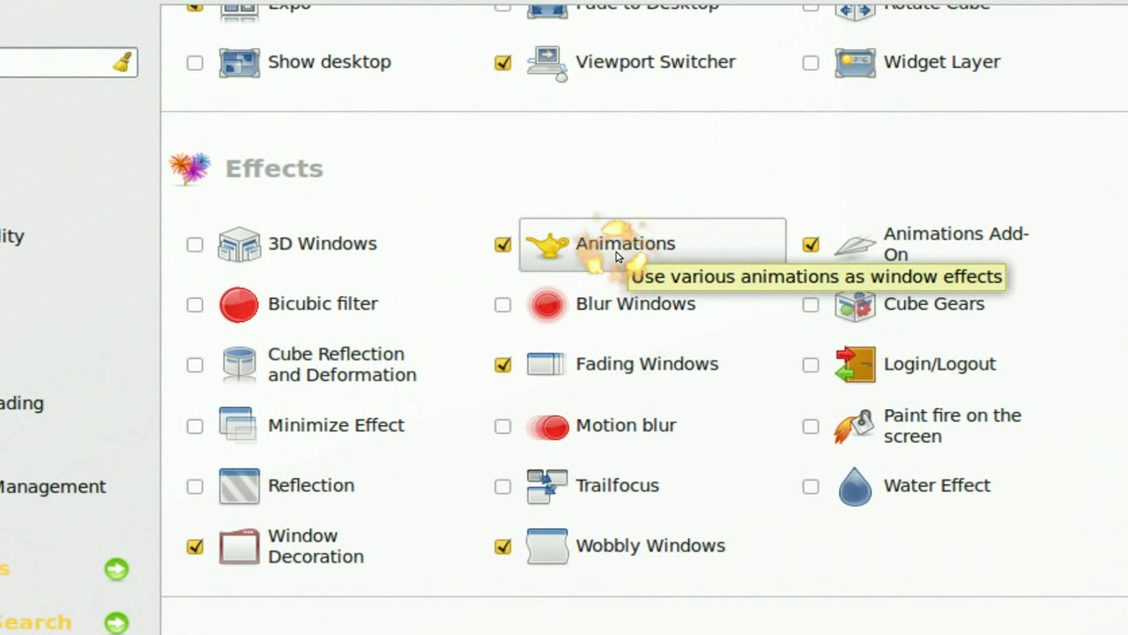
pyautogui.click(616, 251)
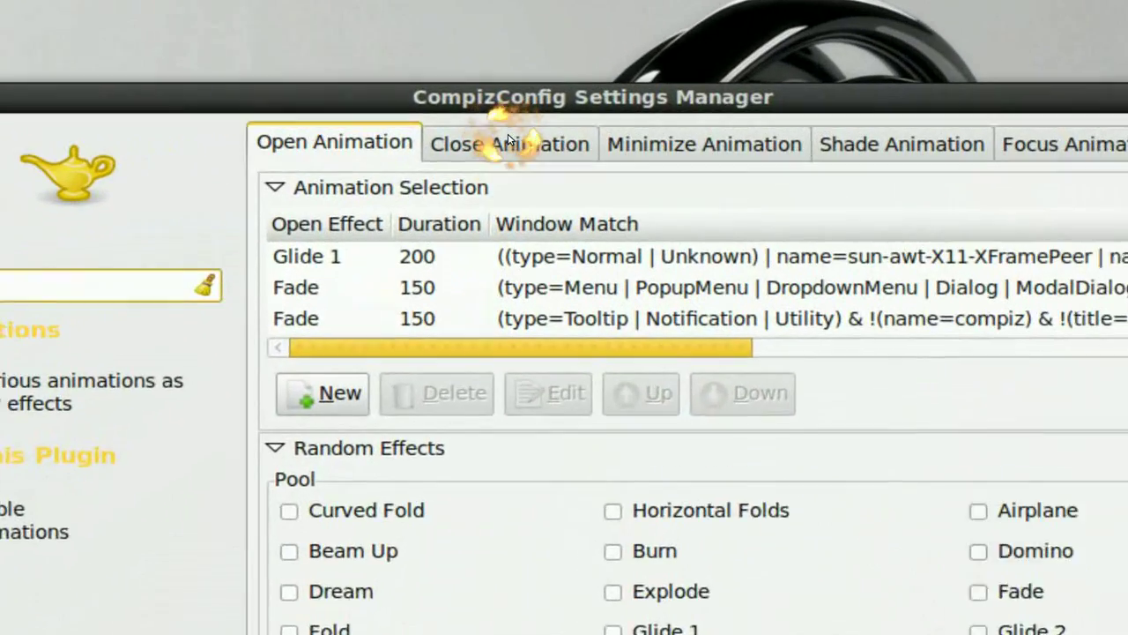
pyautogui.click(508, 141)
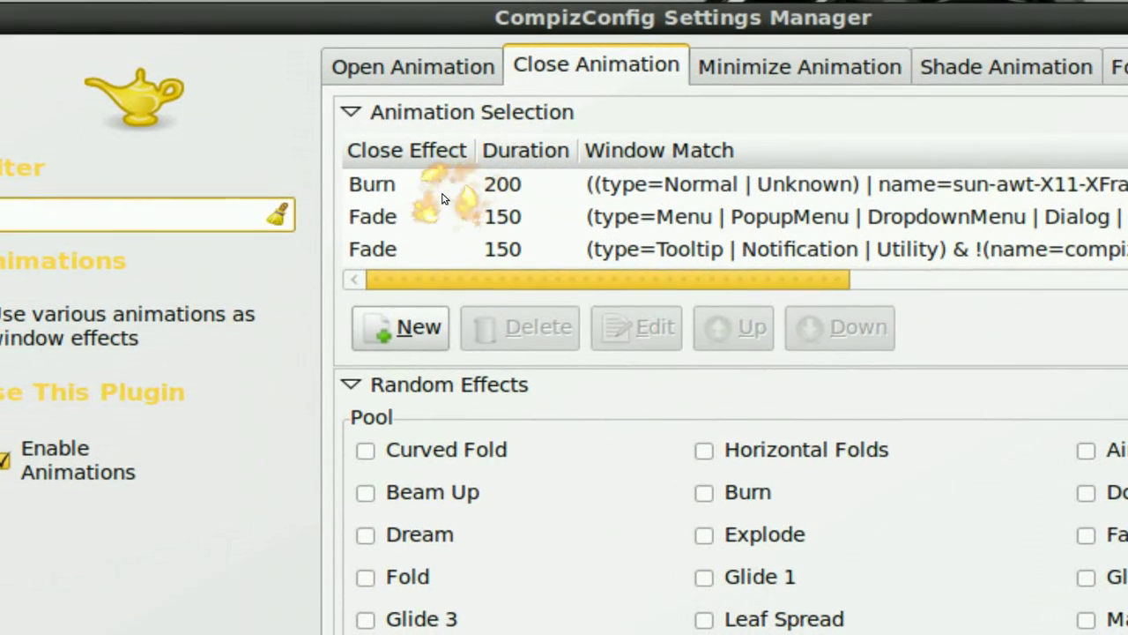
# Set Burn with duration 200 as the normal-window close effect, then return to the plugin list.
pyautogui.click(356, 270)
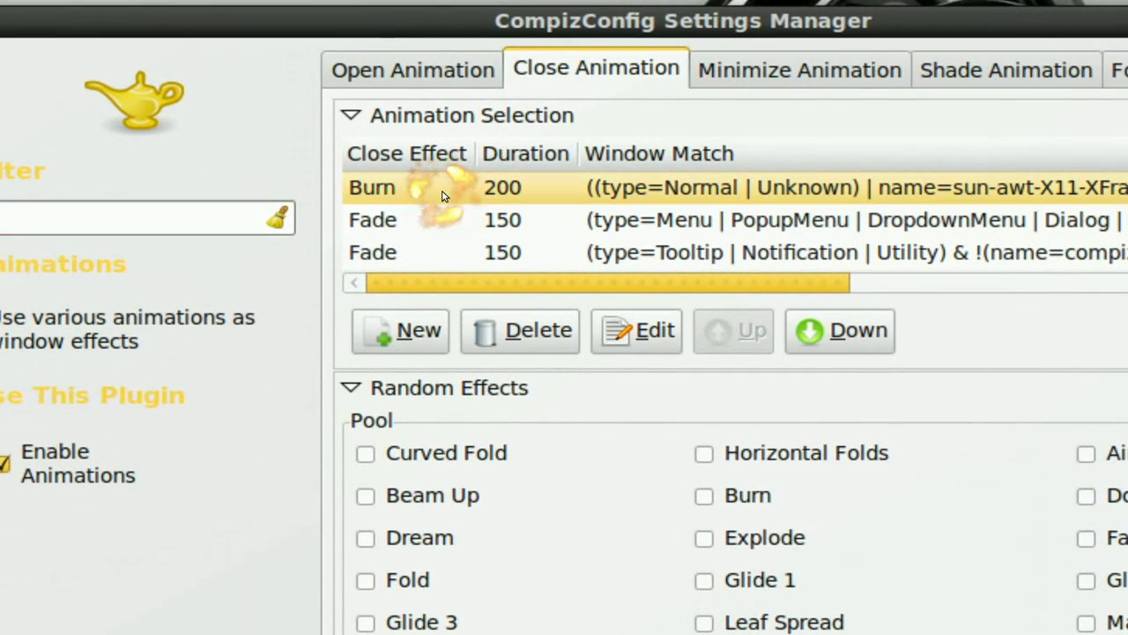
pyautogui.doubleClick(443, 196)
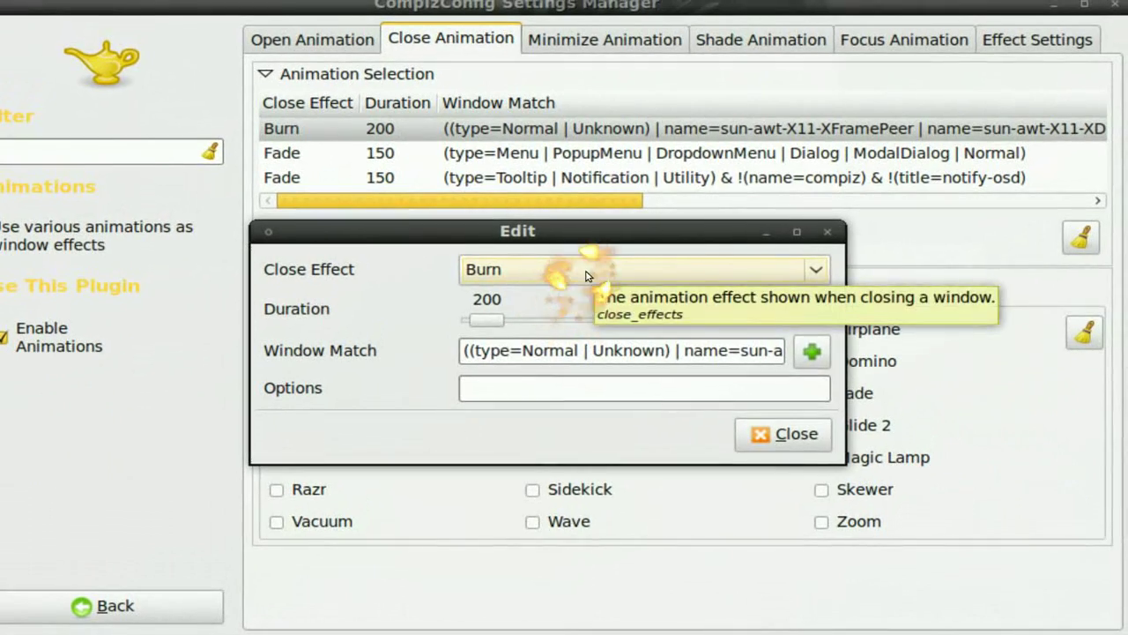
pyautogui.click(588, 271)
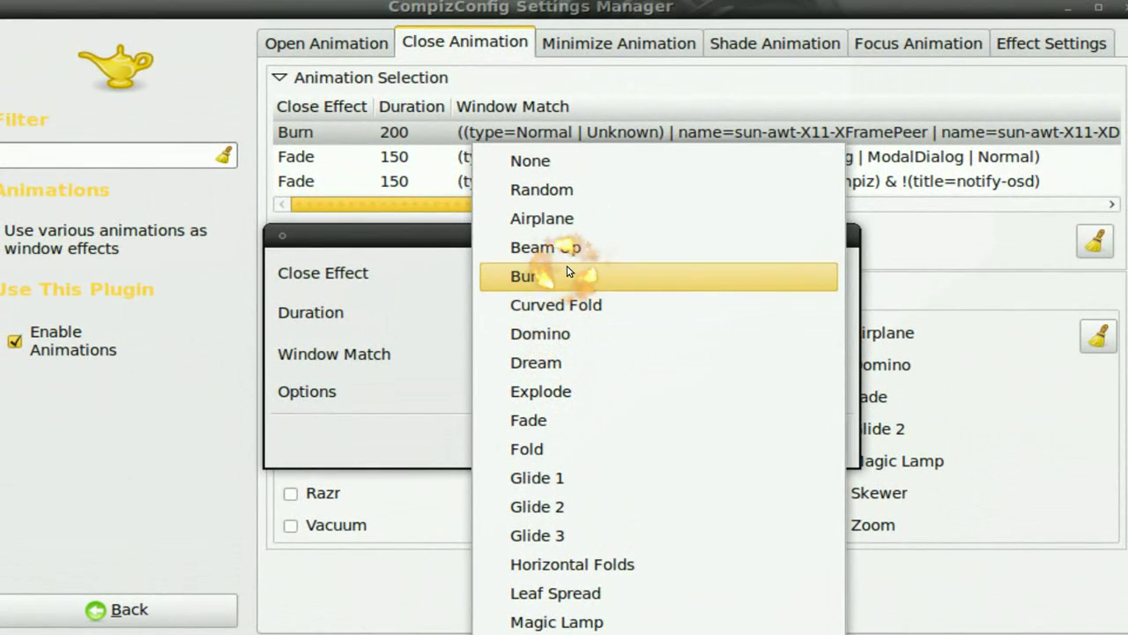
pyautogui.click(568, 271)
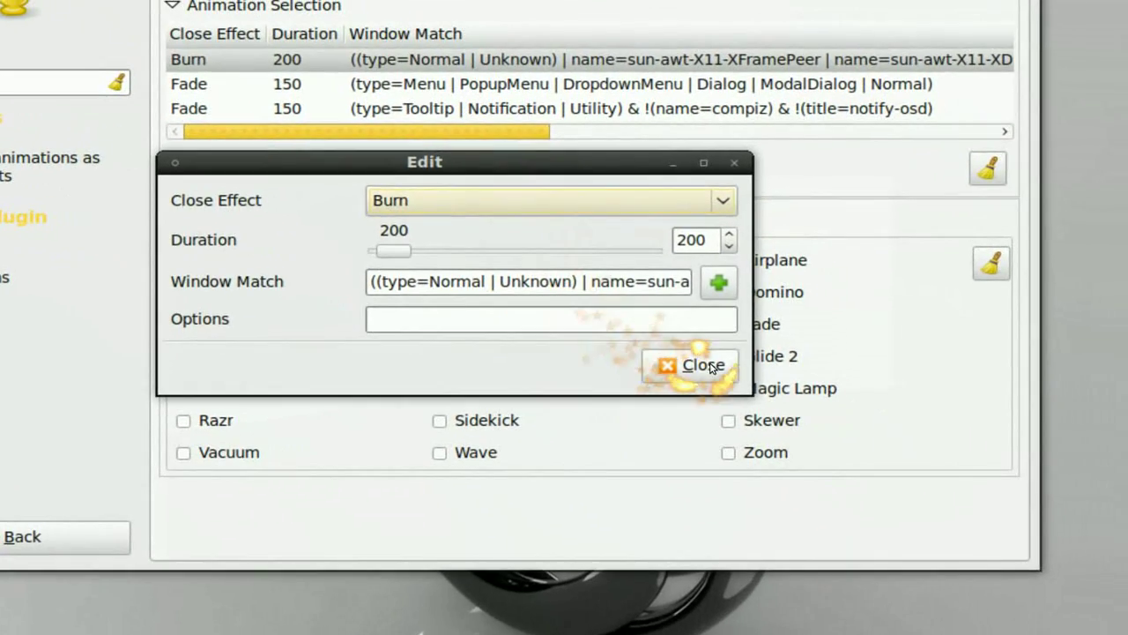
pyautogui.click(712, 365)
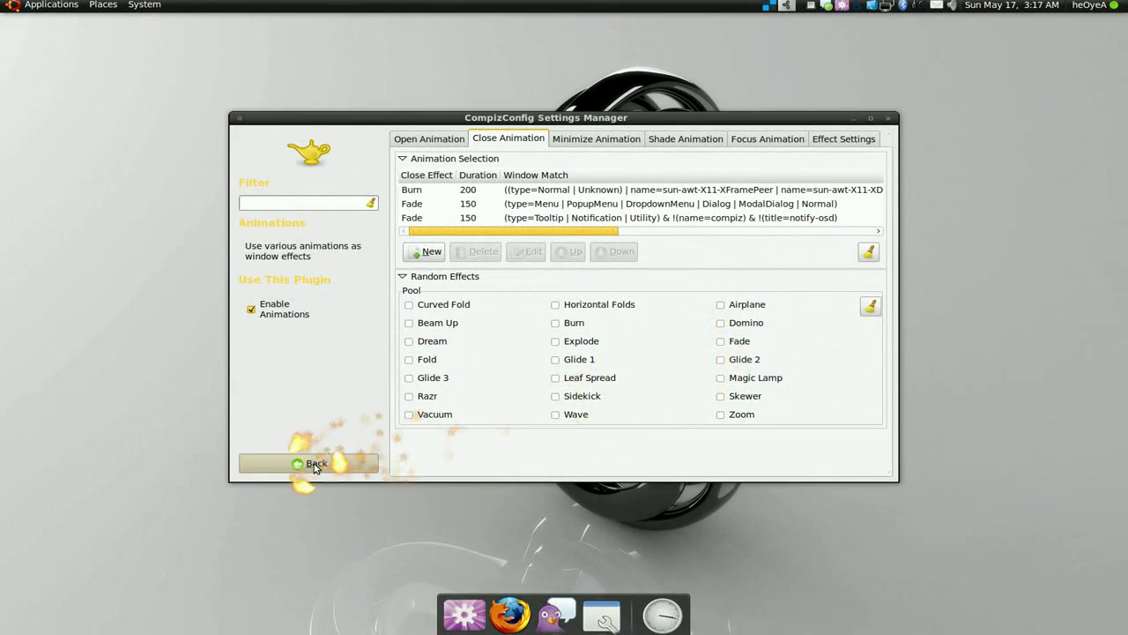
pyautogui.click(304, 463)
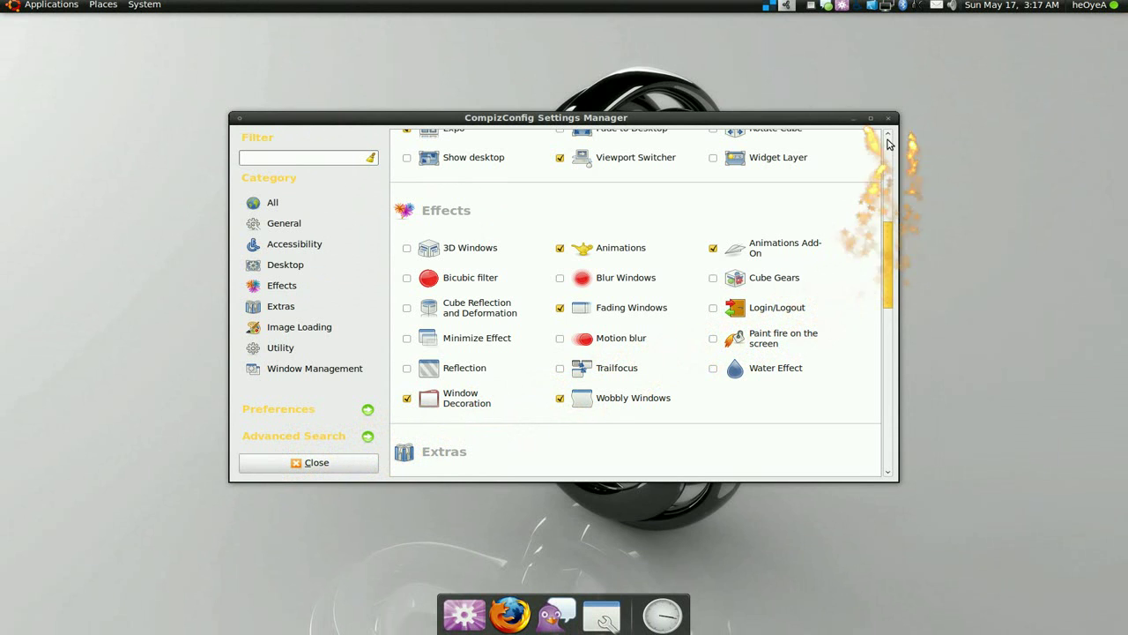
# Close CCSM and open two Home Folder windows from the Places menu.
pyautogui.click(888, 118)
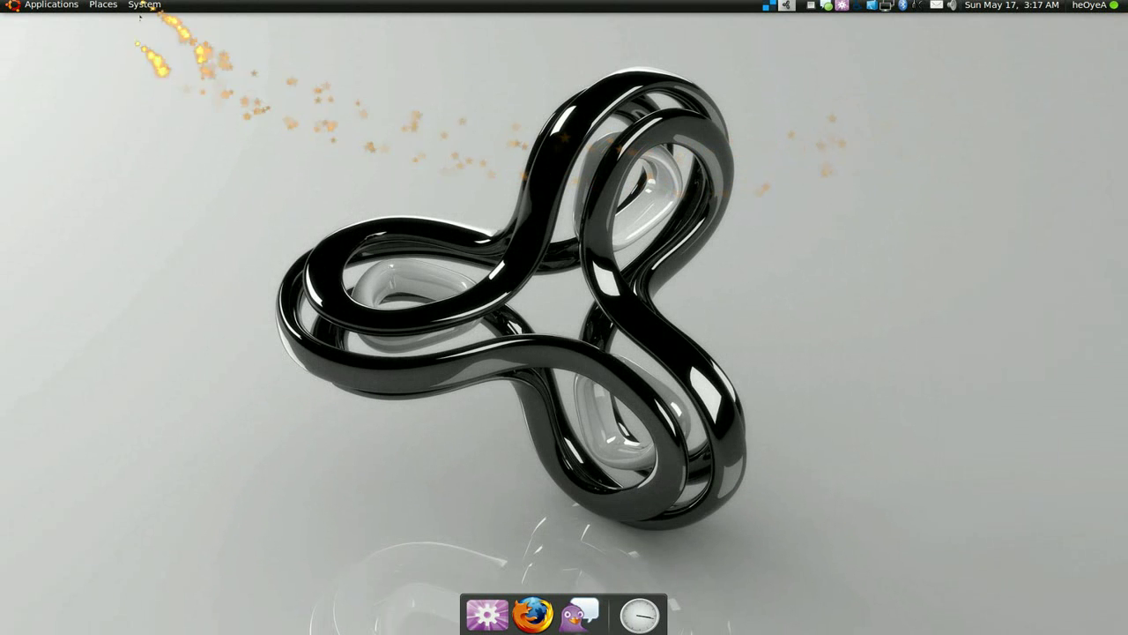
pyautogui.click(103, 5)
pyautogui.click(132, 25)
pyautogui.click(103, 5)
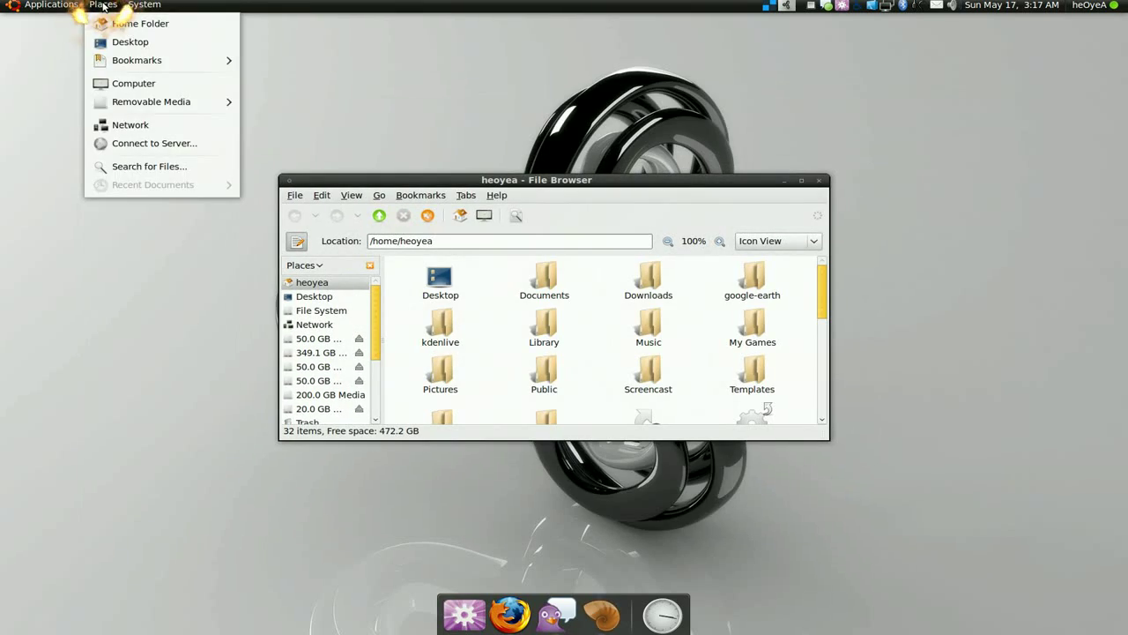
pyautogui.click(132, 21)
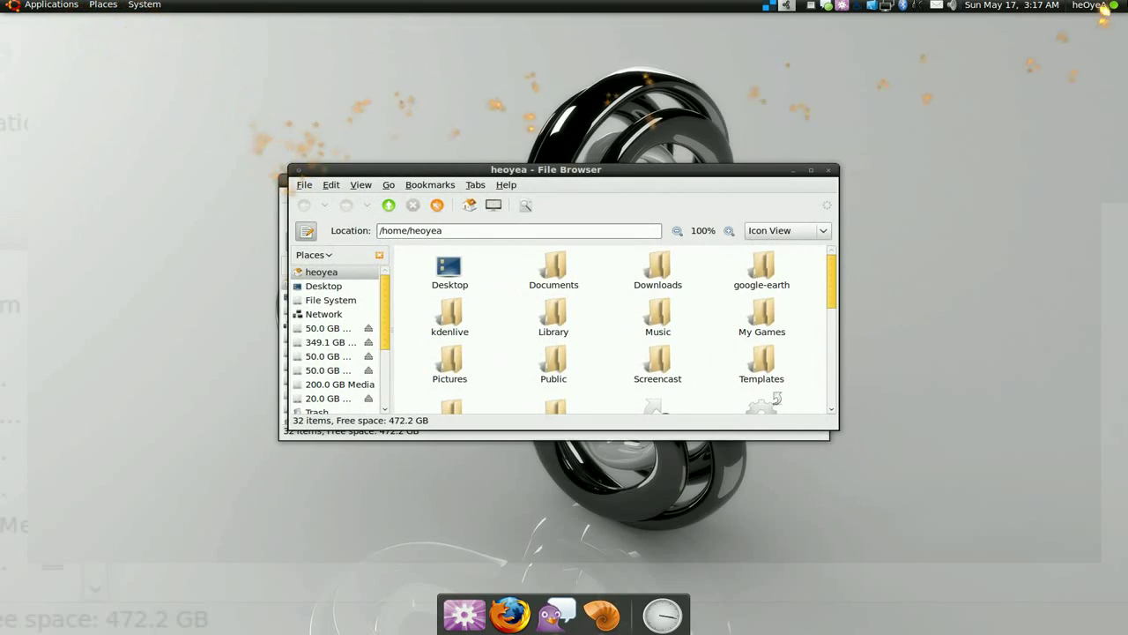
# Spread the two windows with Scale, then close them with the Burn effect.
pyautogui.press('super+shift+a')
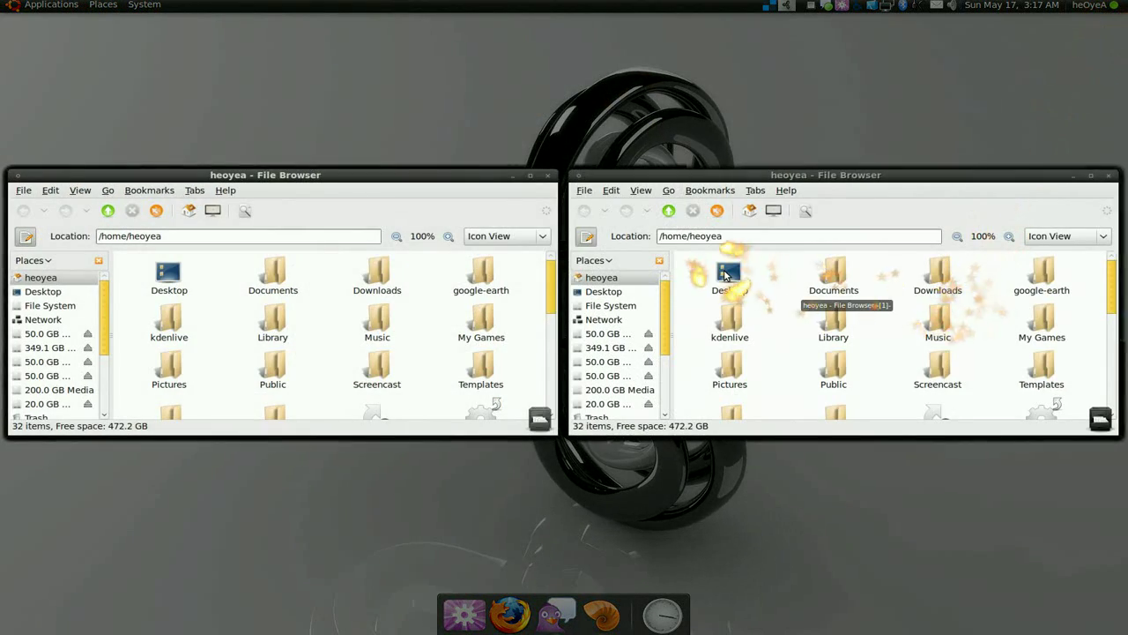
pyautogui.click(727, 276)
pyautogui.hotkey('ctrl', 'alt', 'd')
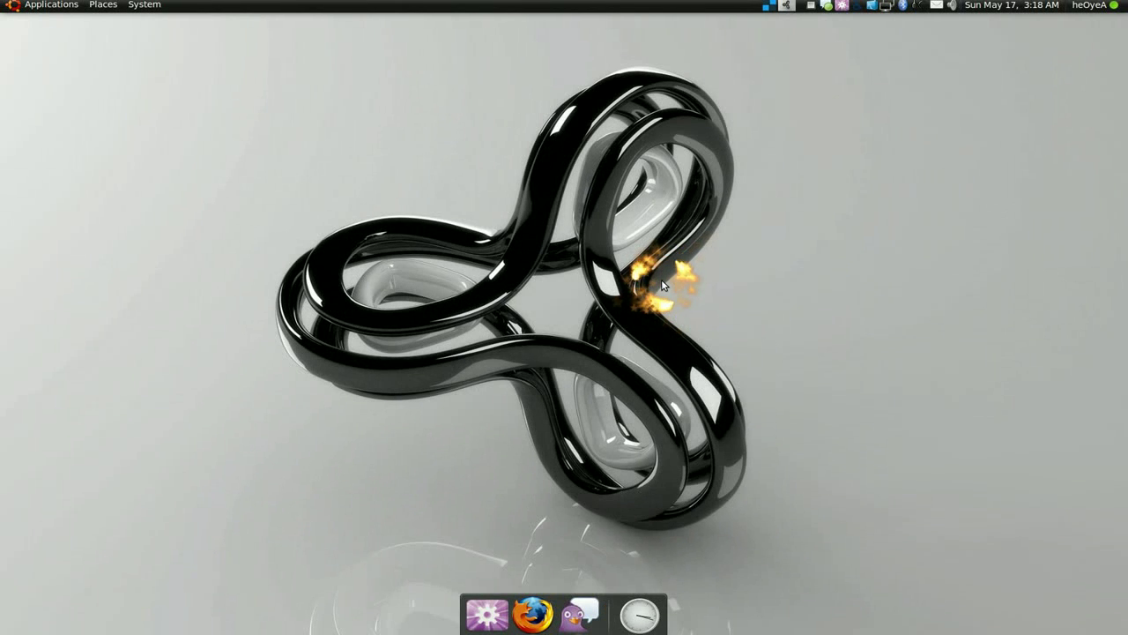